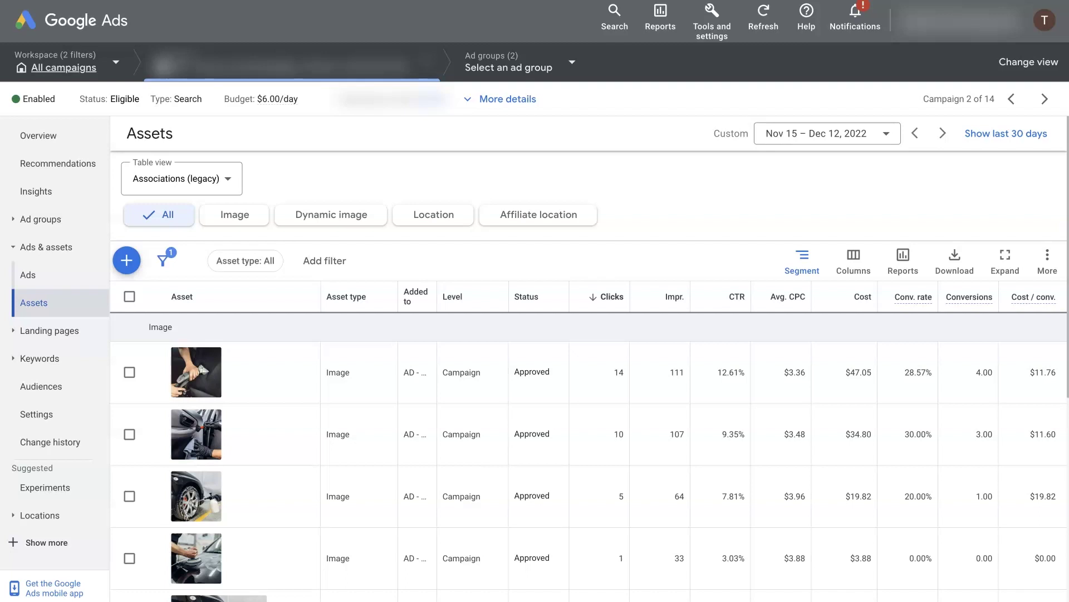
Keep the campaign's assets table on the Associations (legacy) view
click(644, 101)
scroll(310, 384, down, 3)
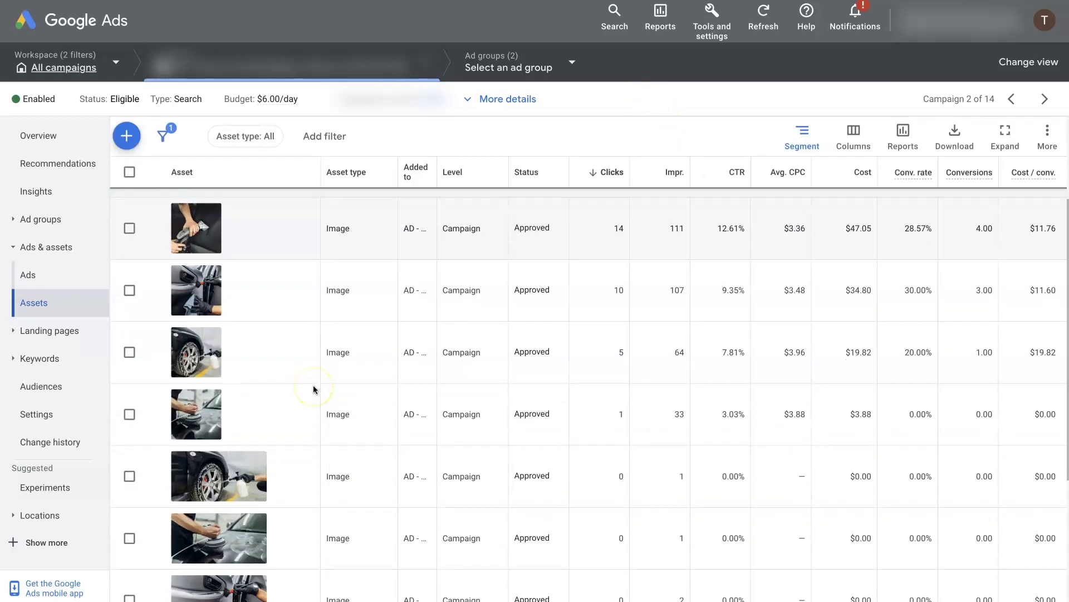
scroll(314, 391, up, 3)
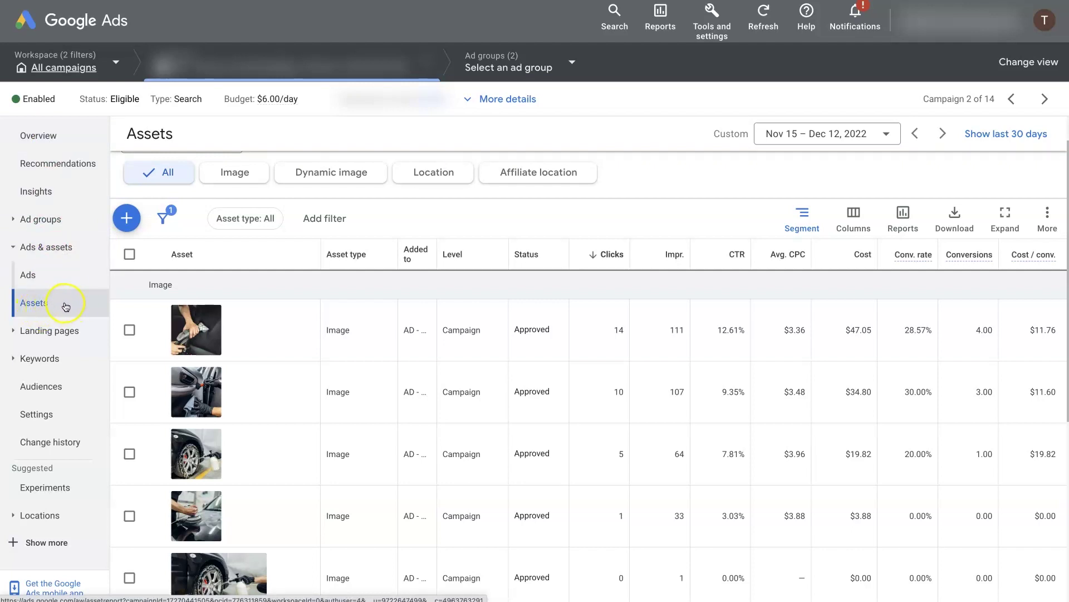
scroll(368, 395, up, 1)
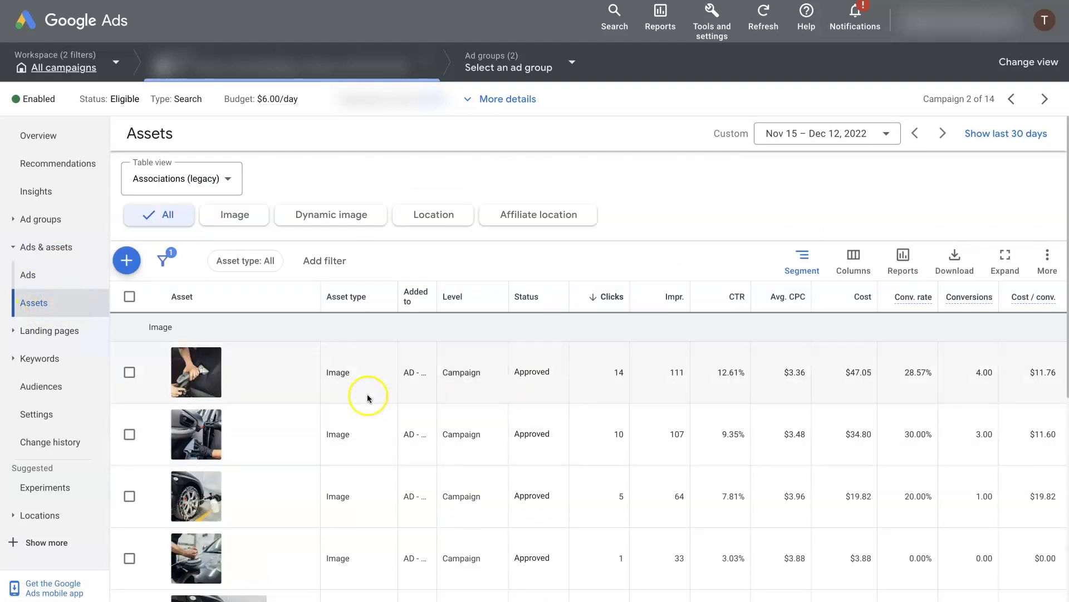
click(222, 178)
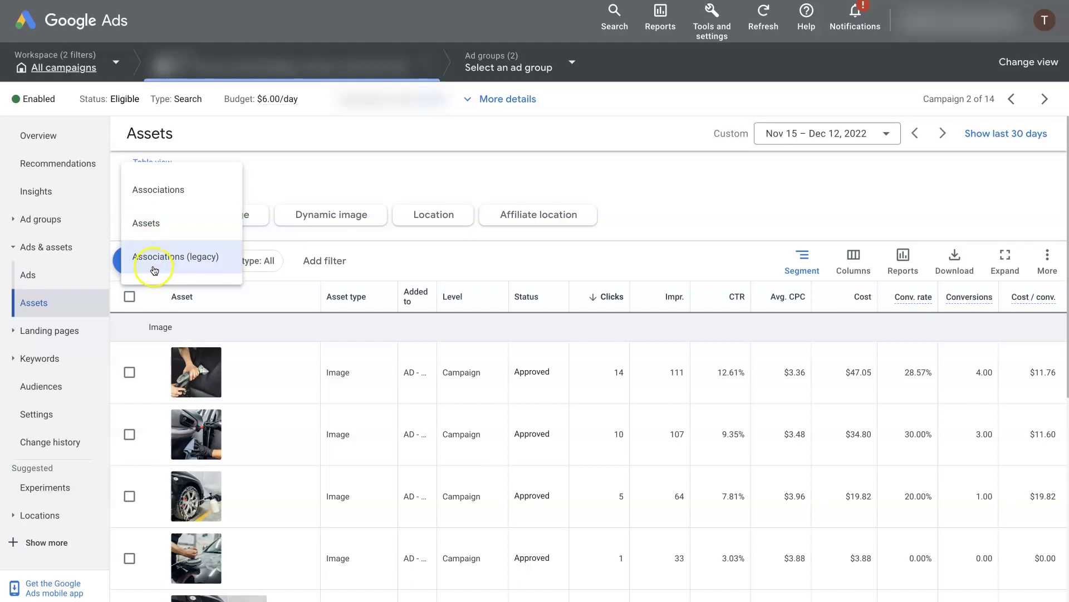
click(154, 270)
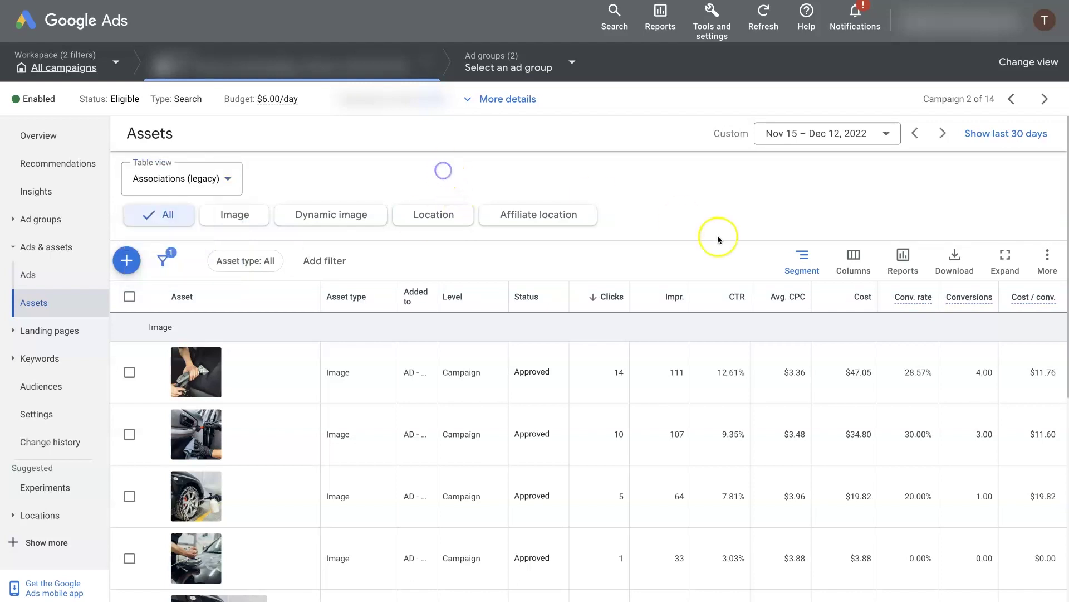
scroll(632, 346, down, 6)
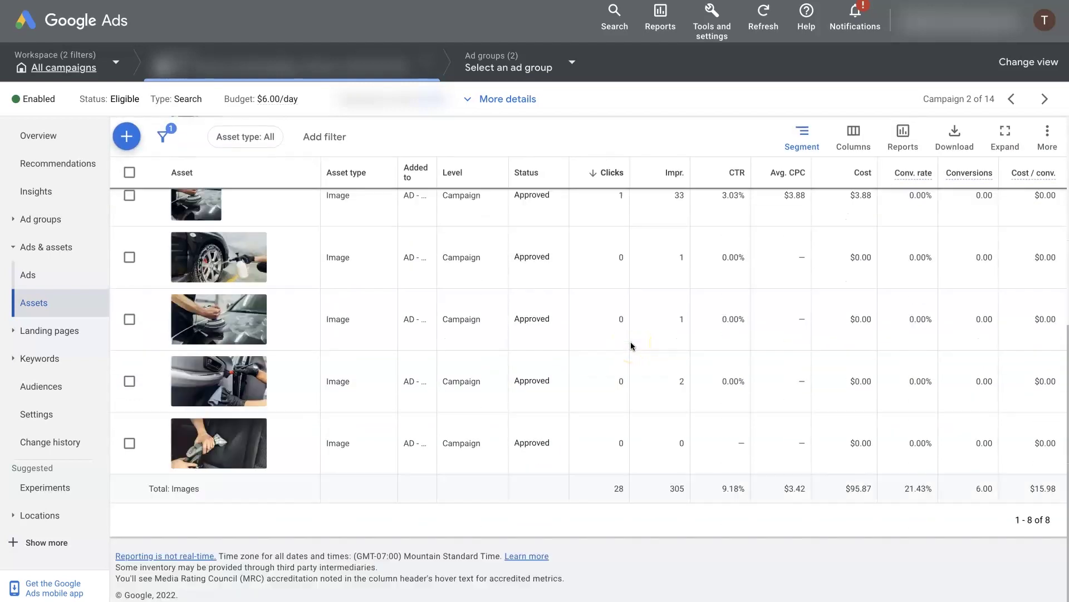
scroll(632, 345, up, 3)
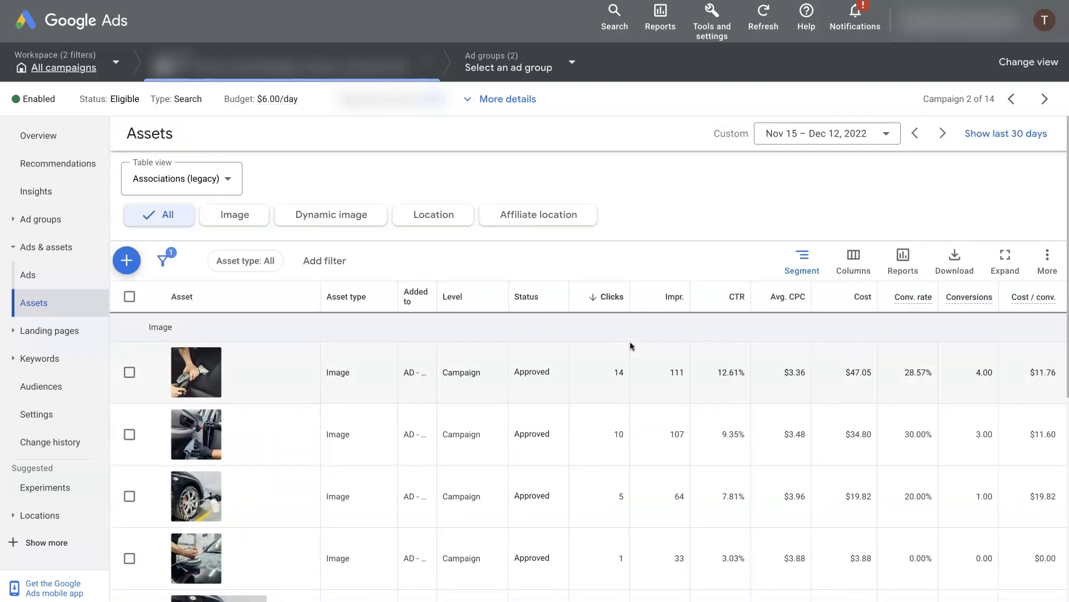
click(154, 253)
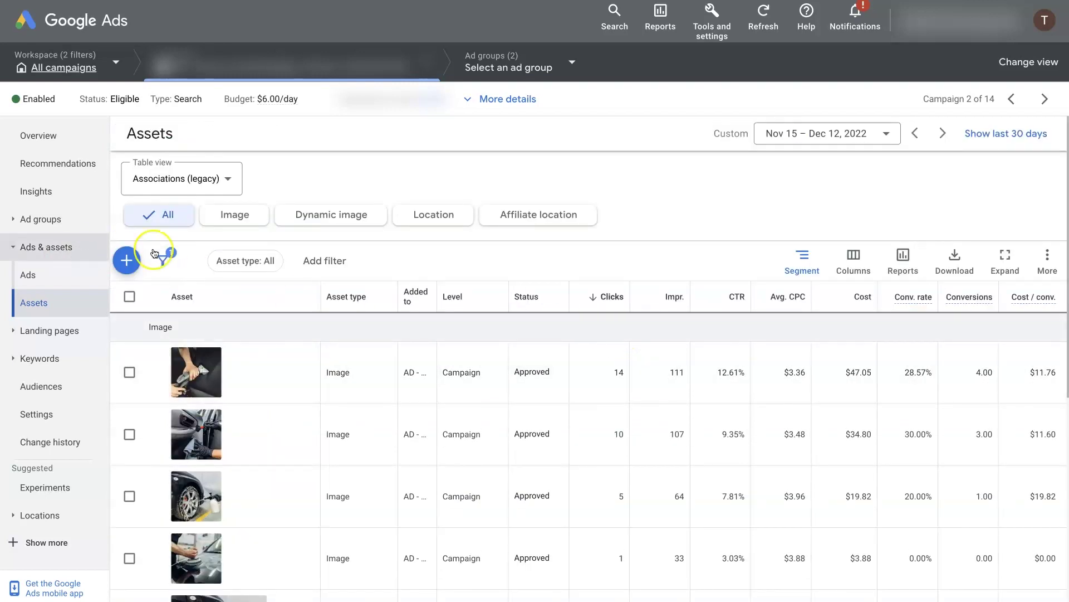
Create a new Image asset to be added at the Campaign level
click(127, 261)
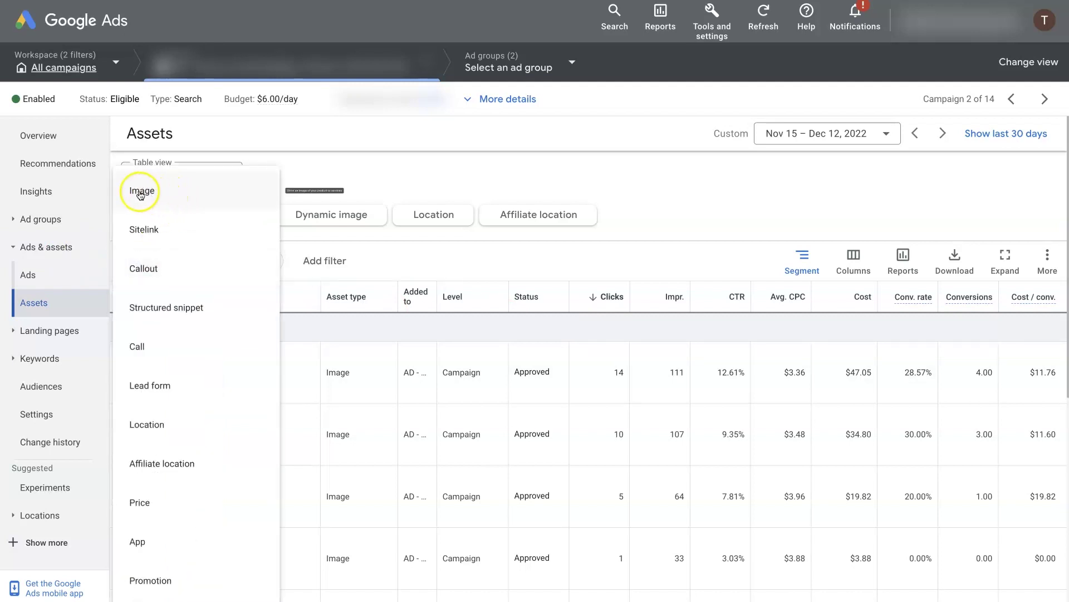
click(185, 190)
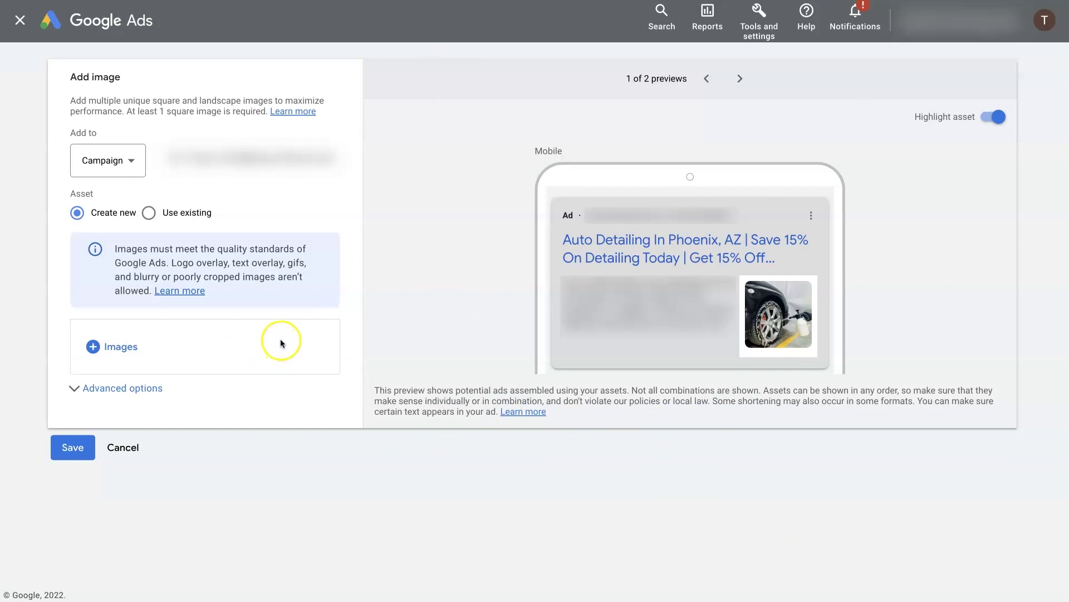
click(113, 160)
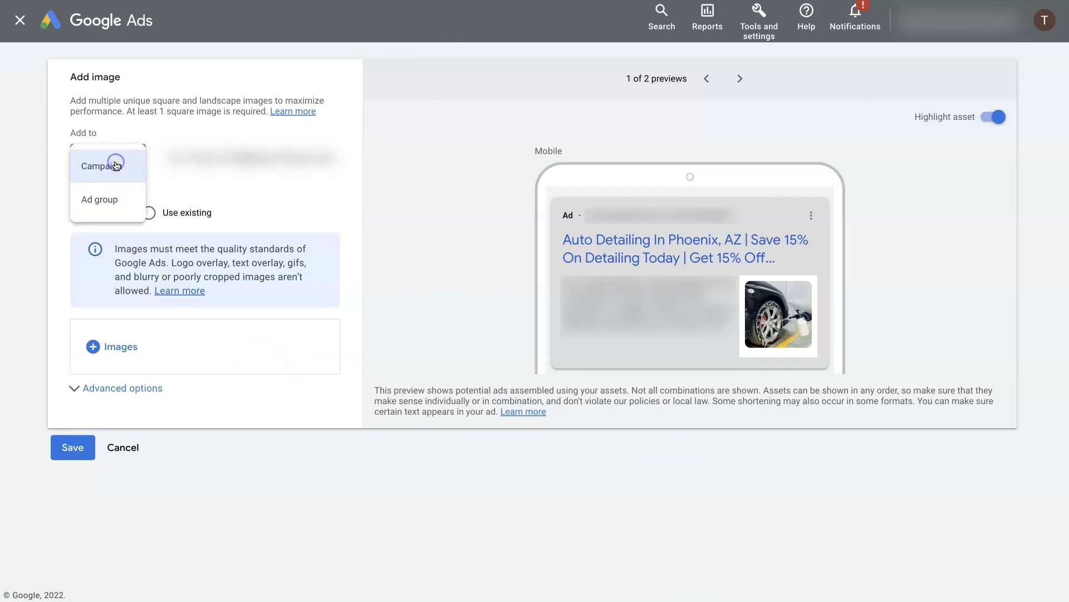
click(121, 180)
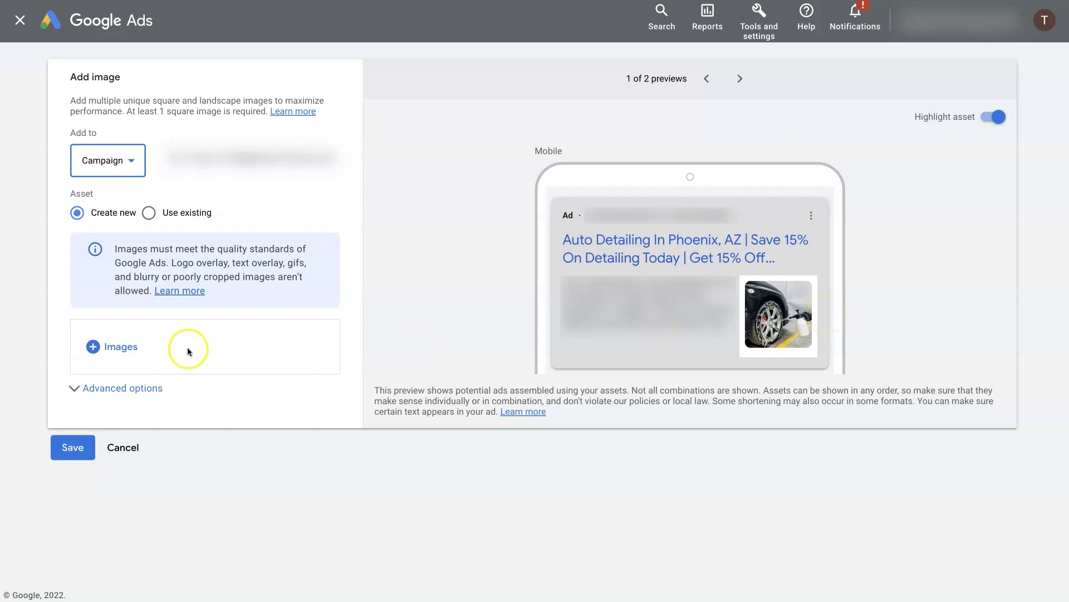
click(130, 348)
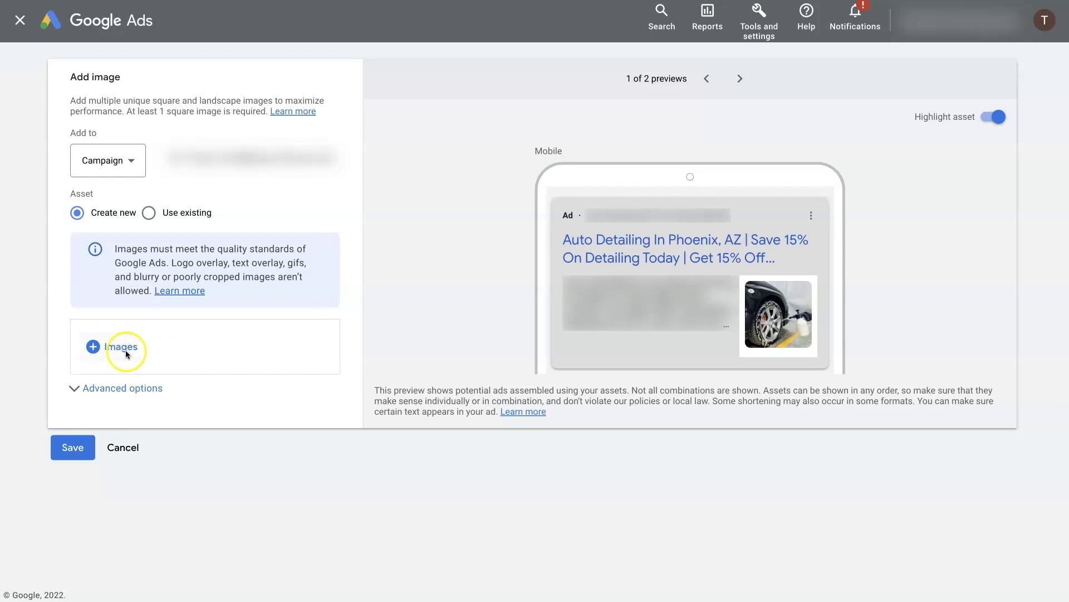
Upload Auto Detailing Services.jpg from the detailing pictures folder into the image panel
click(122, 349)
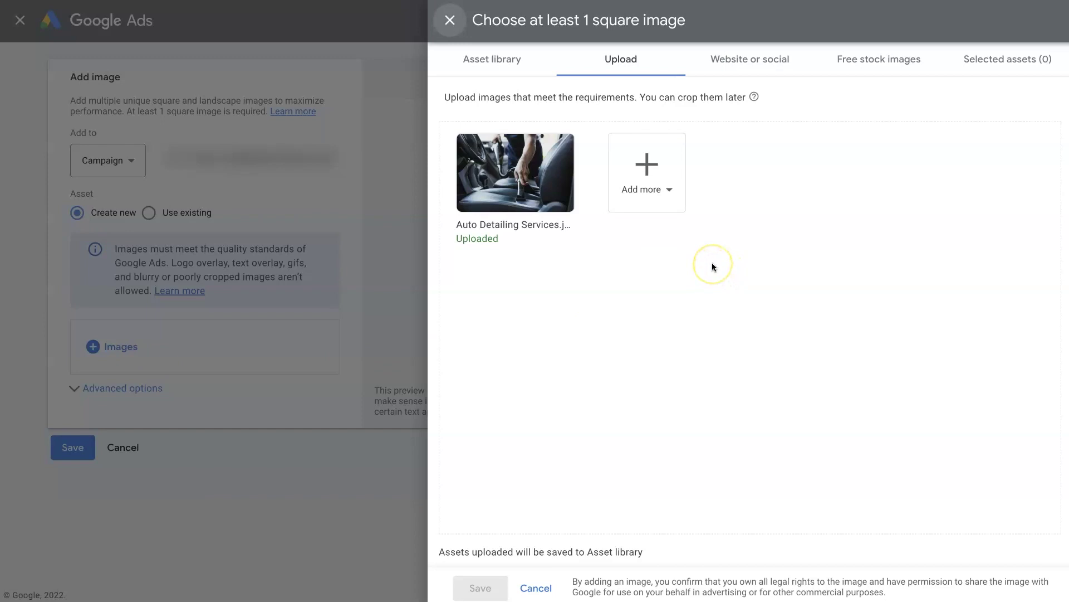
click(624, 61)
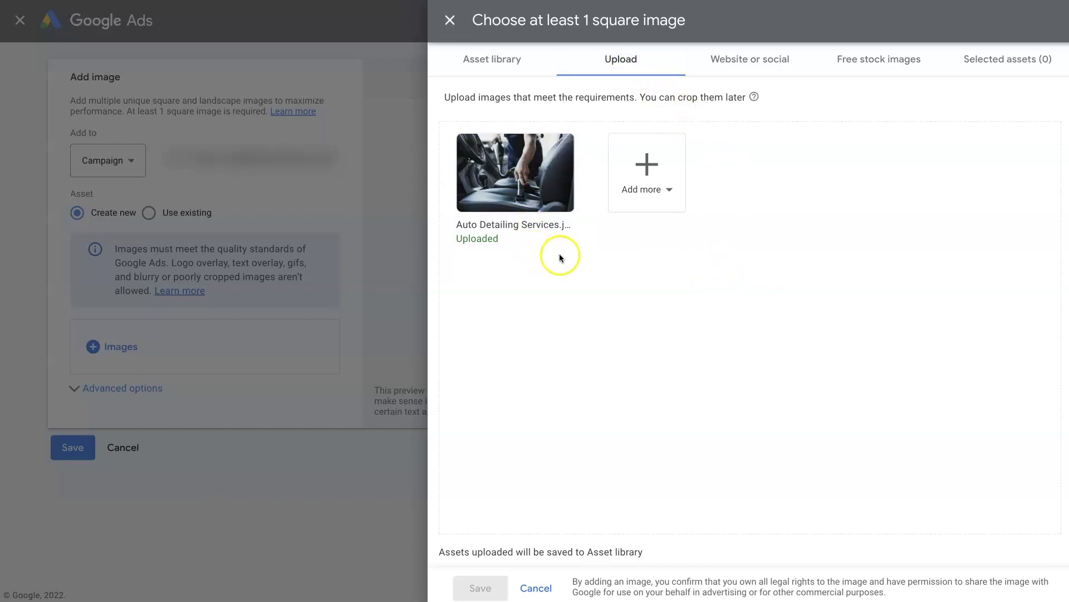
click(1053, 295)
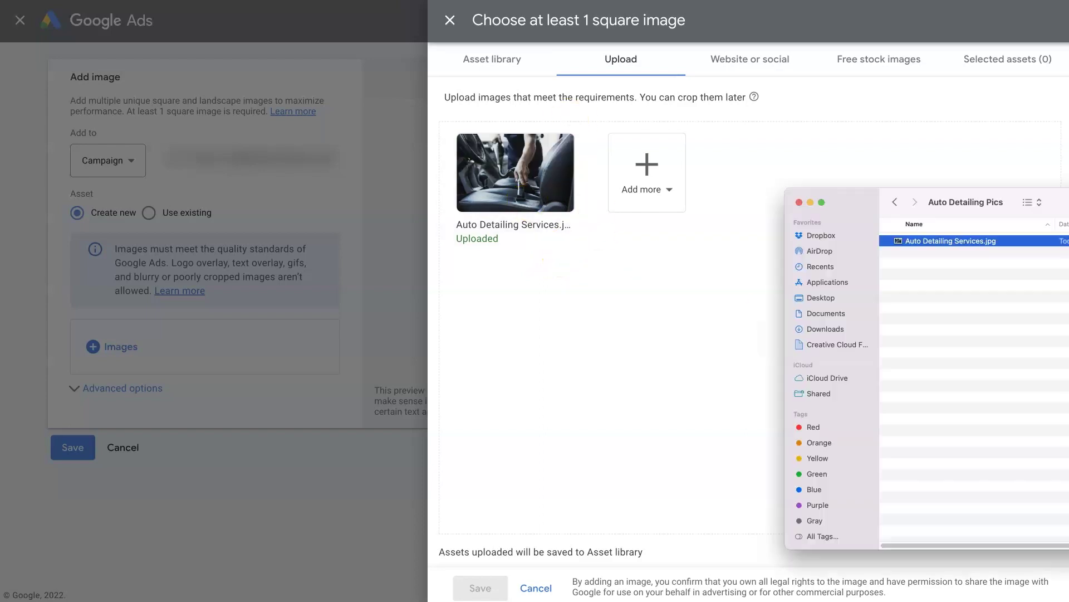
drag(910, 241, 578, 276)
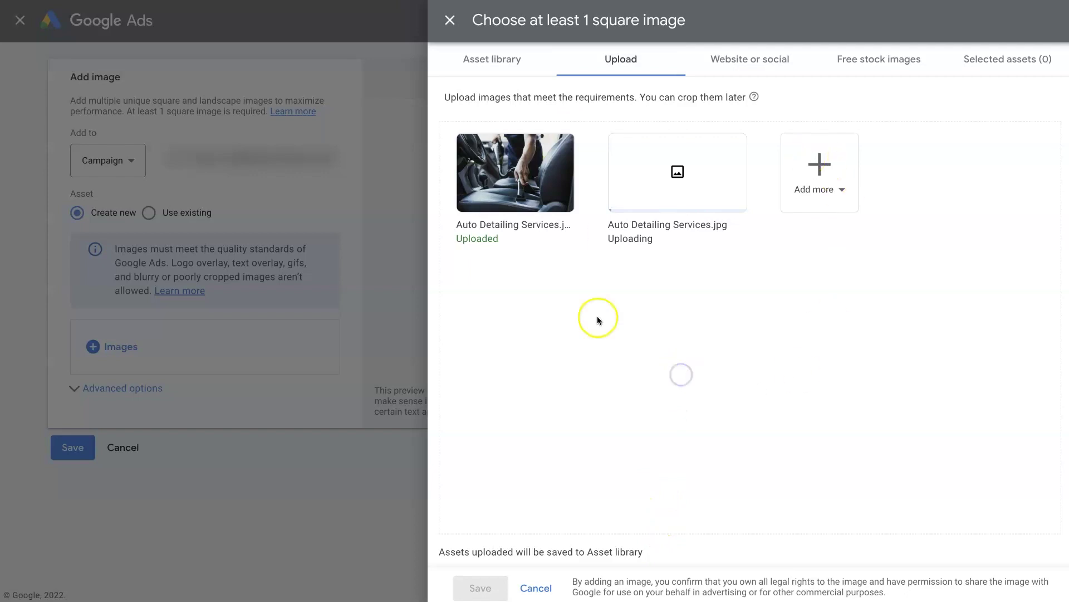
mouse_move(535, 216)
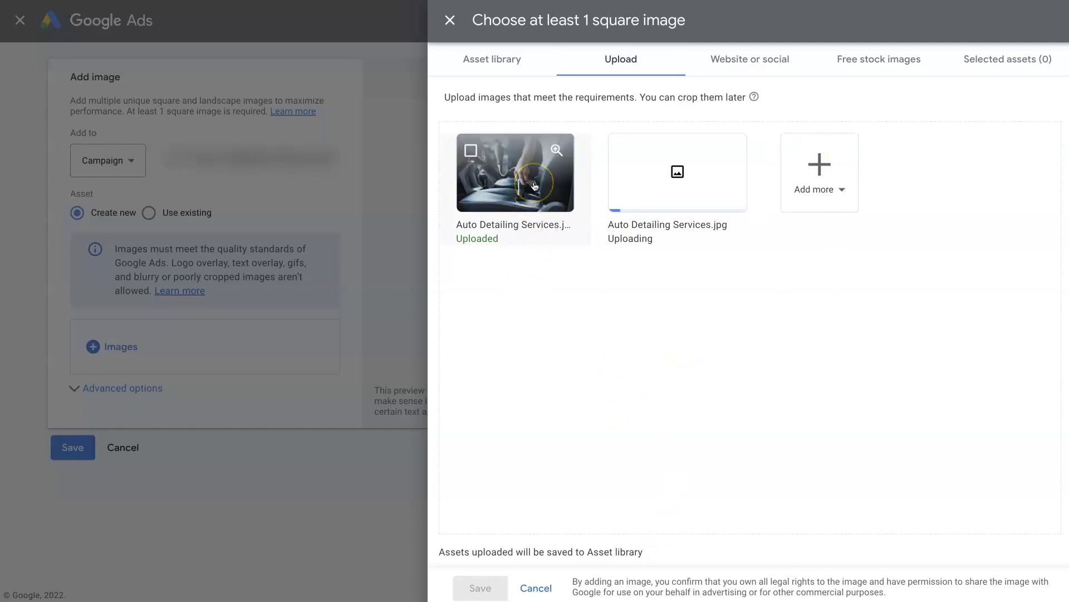
Position the 1:1 square crop over the car seat and check the 1.91:1 landscape crop
click(535, 186)
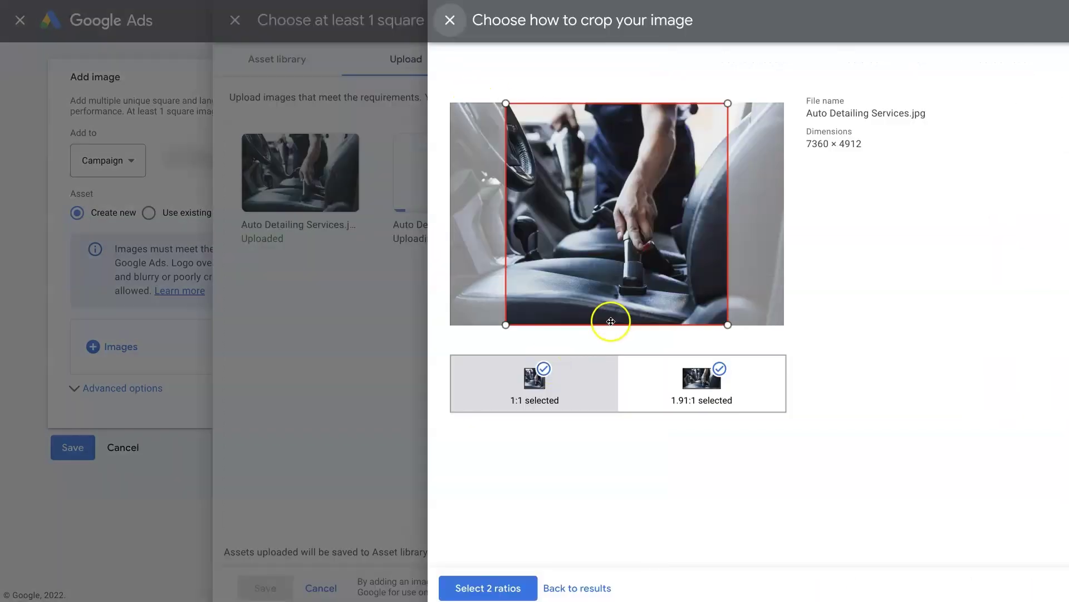
mouse_move(612, 270)
mouse_down()
mouse_move(587, 272)
mouse_move(611, 276)
mouse_up()
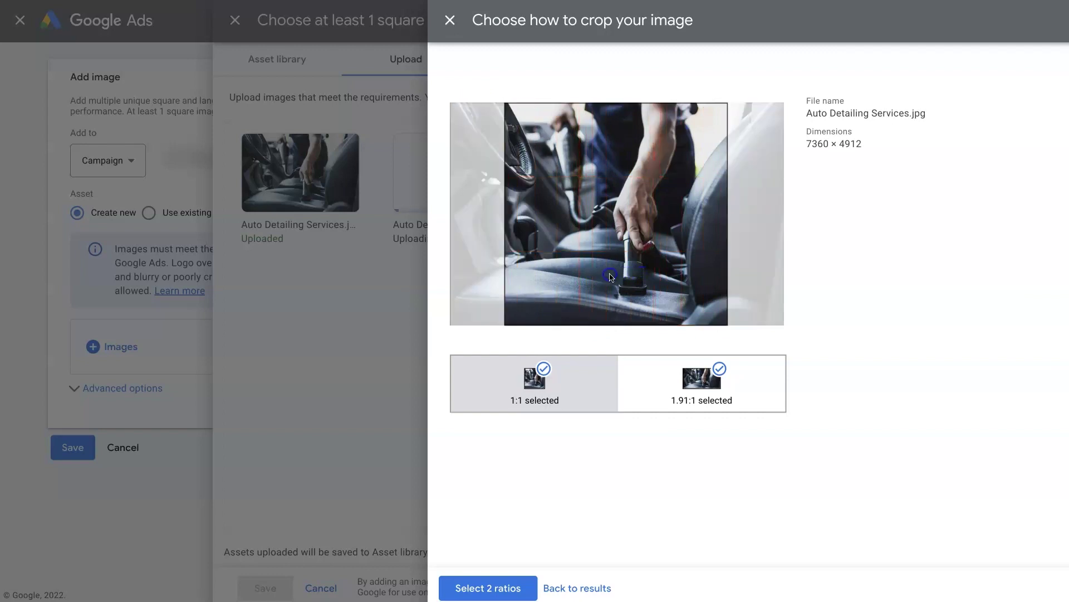
click(661, 395)
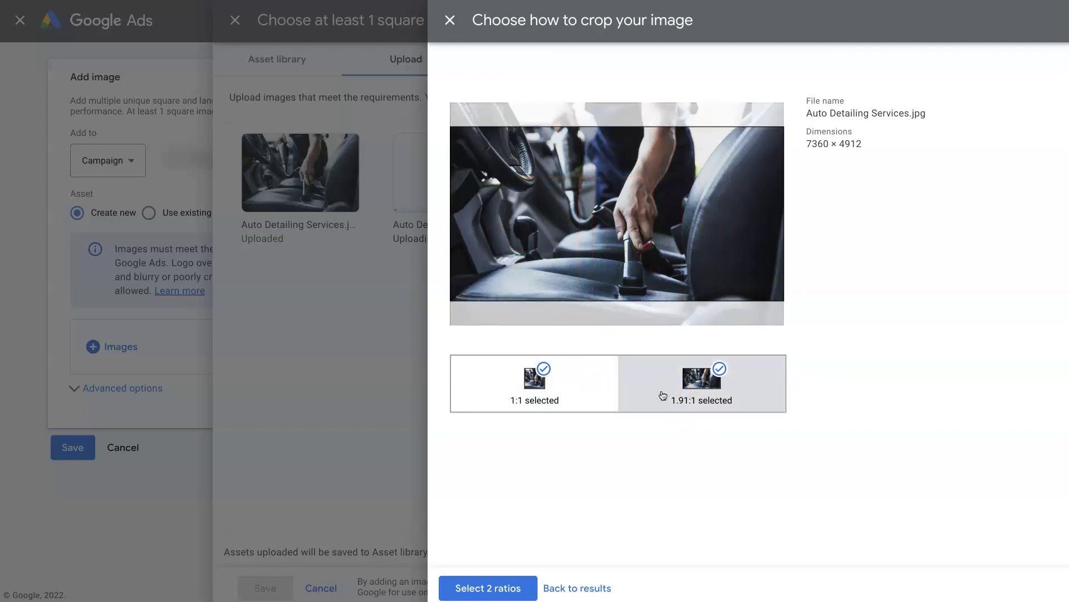
click(602, 377)
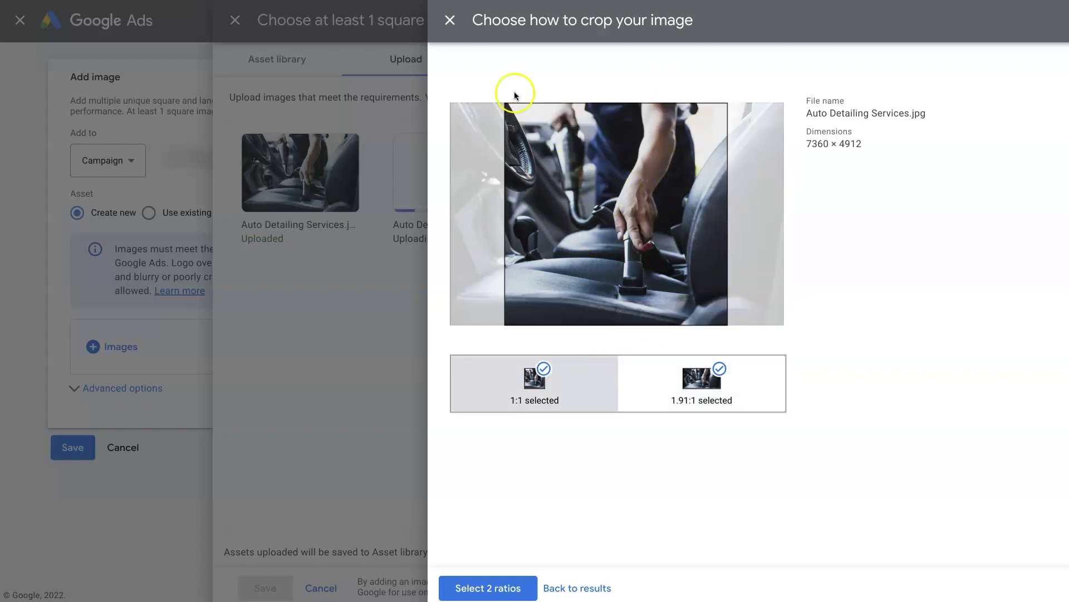
Accept both crops, remove the duplicate upload, and save the car-seat image asset to the campaign
click(469, 589)
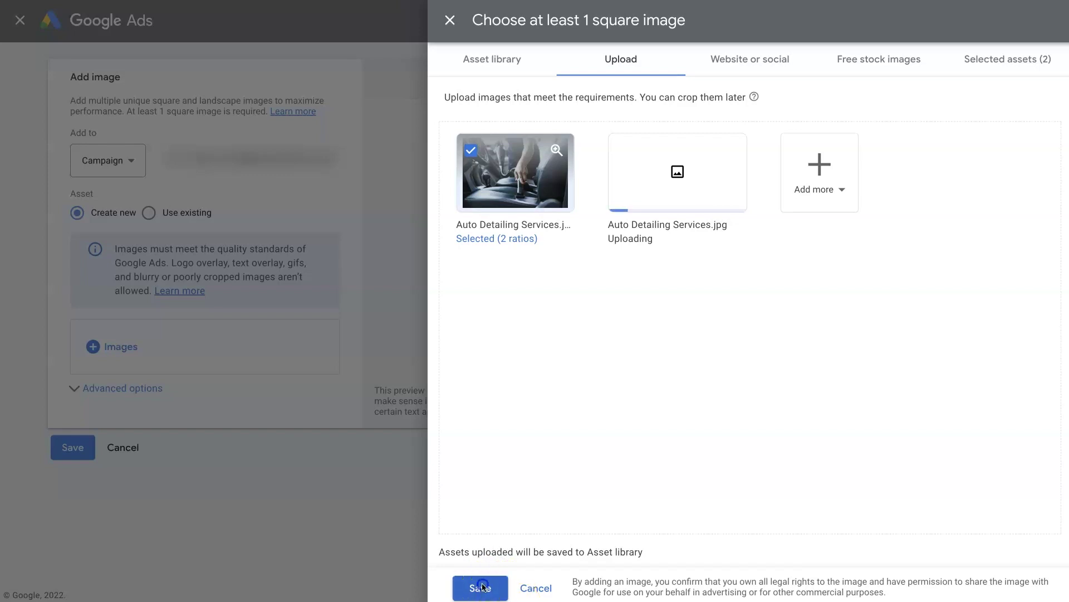
click(482, 587)
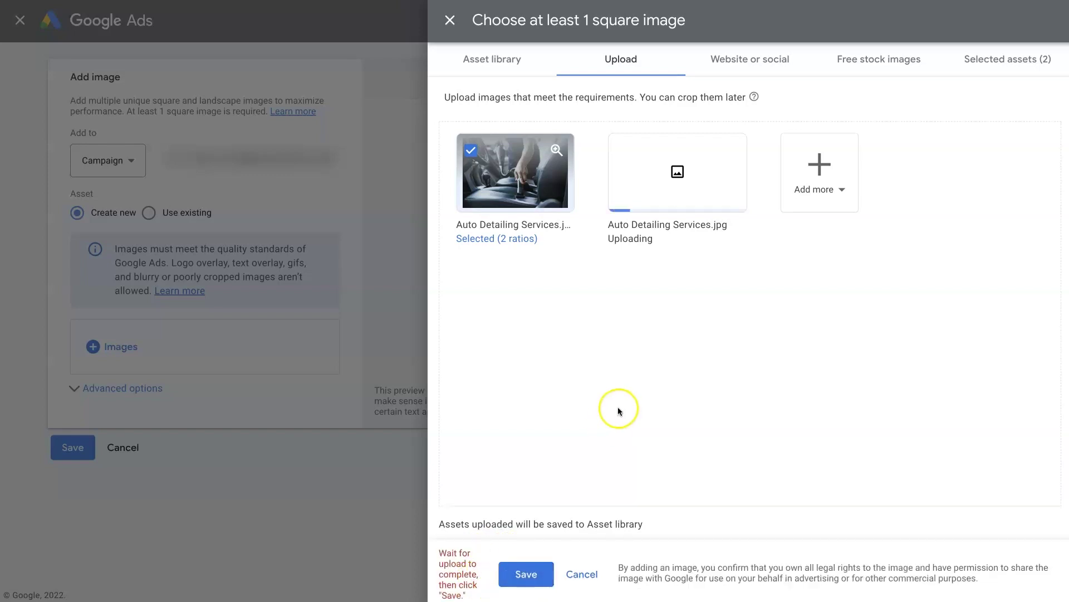
click(729, 155)
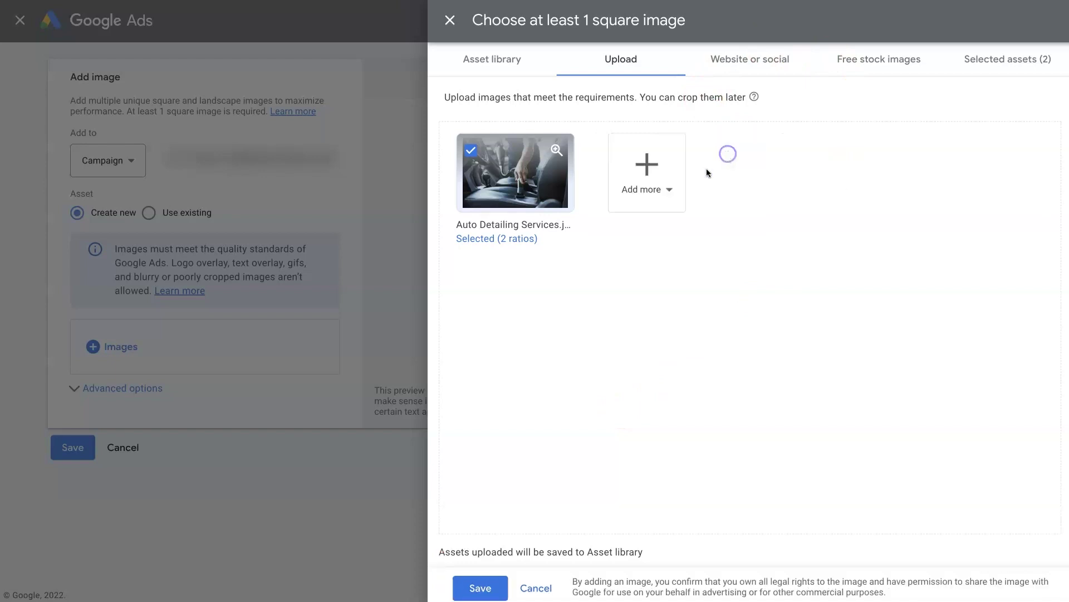
click(472, 587)
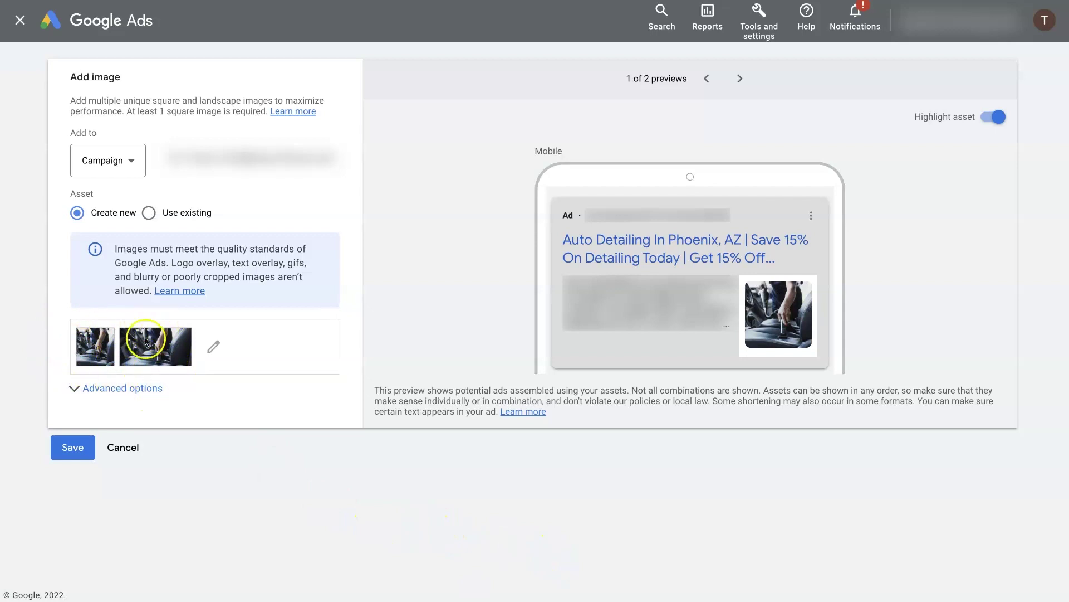
click(78, 453)
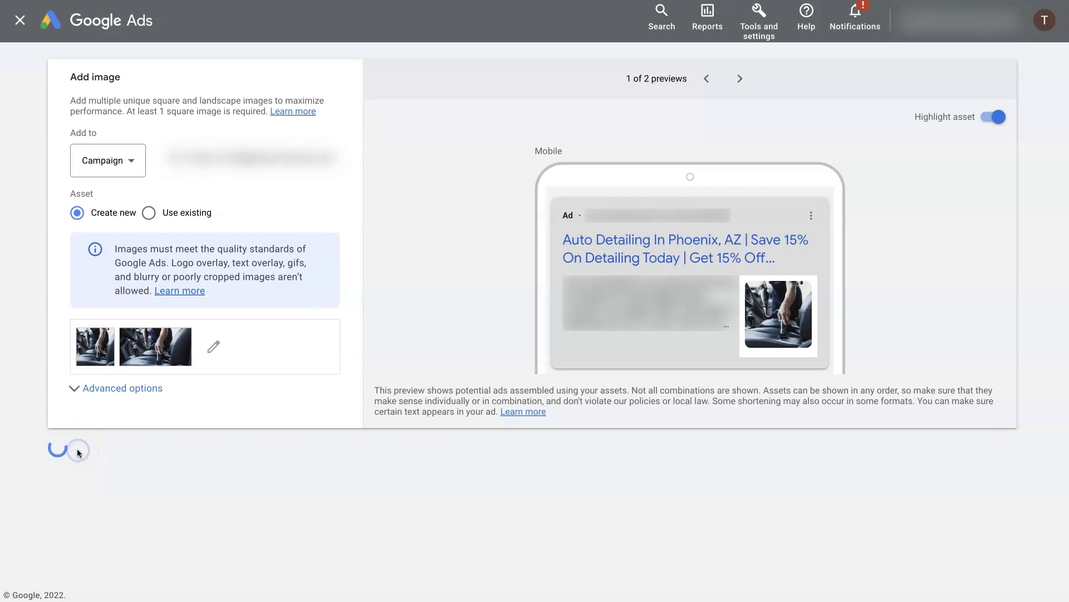
Highlight the 'Under review' status of the two new interior detailing image rows
scroll(382, 223, down, 7)
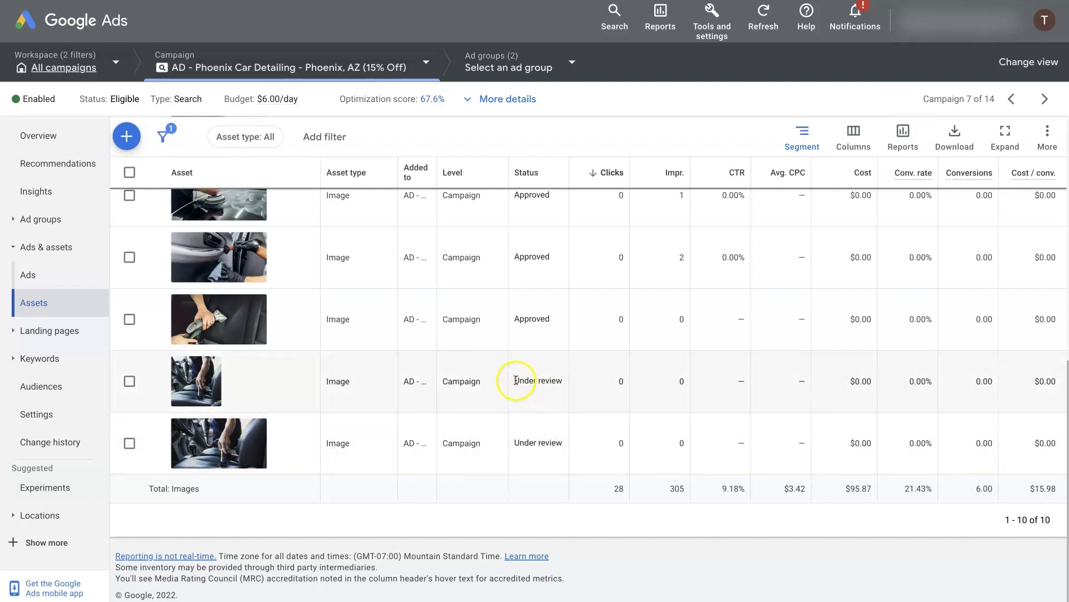
drag(513, 381, 562, 381)
click(610, 436)
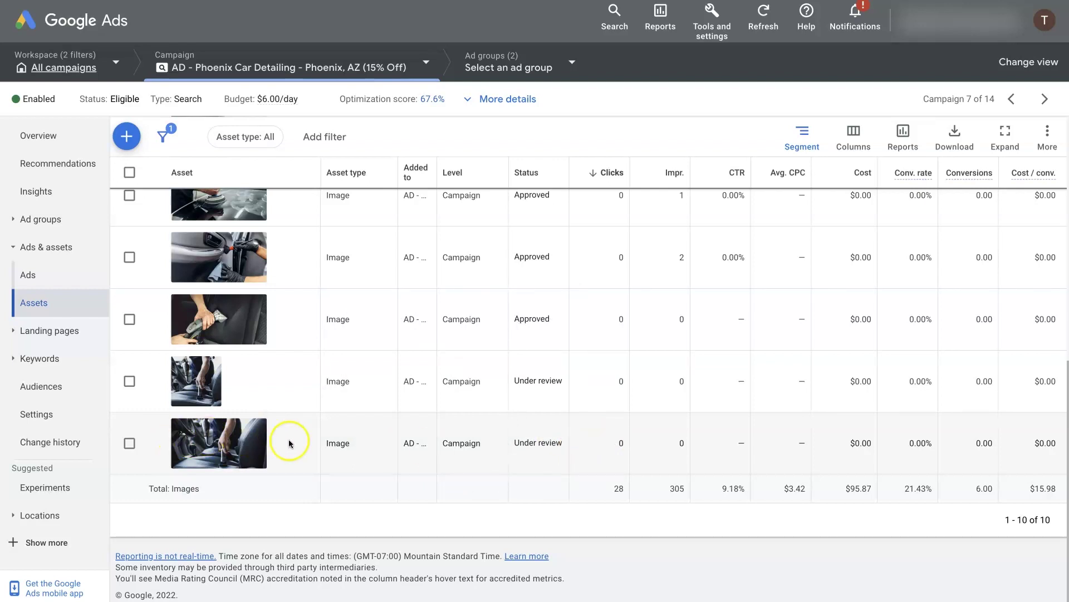
scroll(531, 500, up, 1)
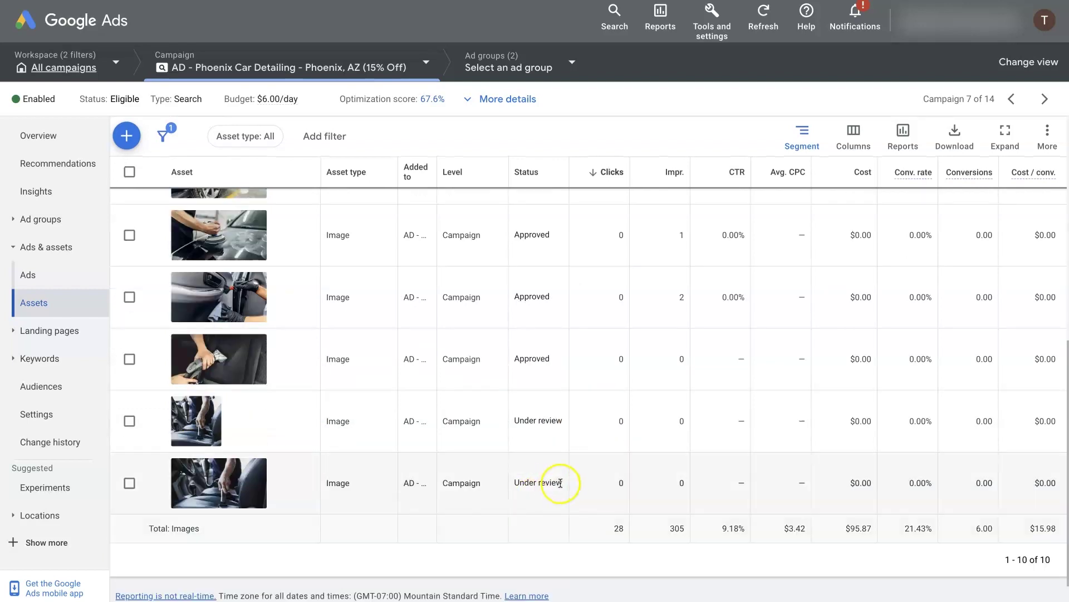
drag(562, 482, 513, 486)
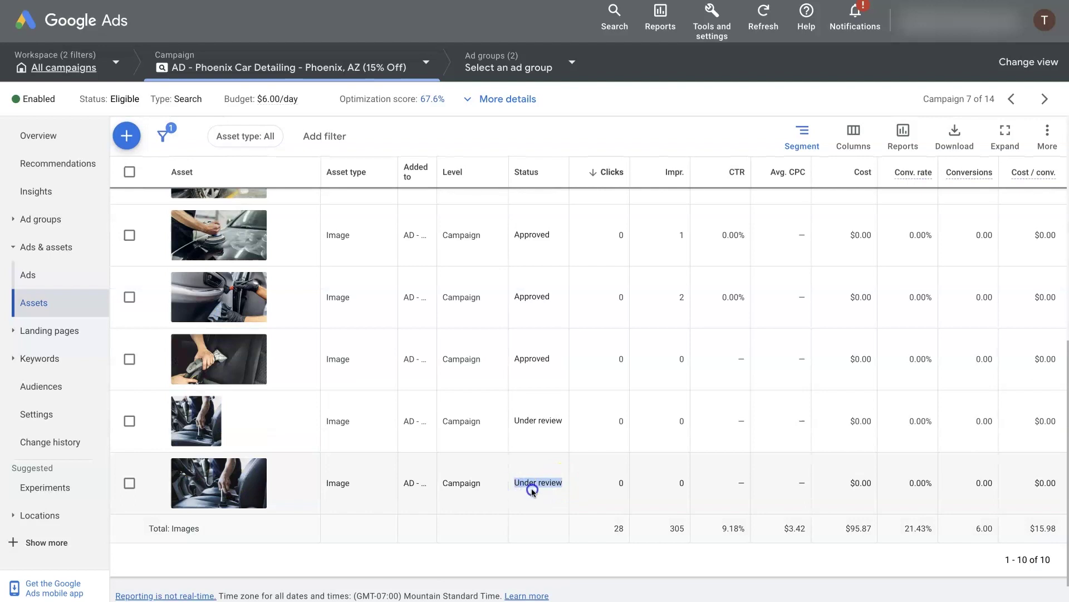
click(533, 491)
click(538, 490)
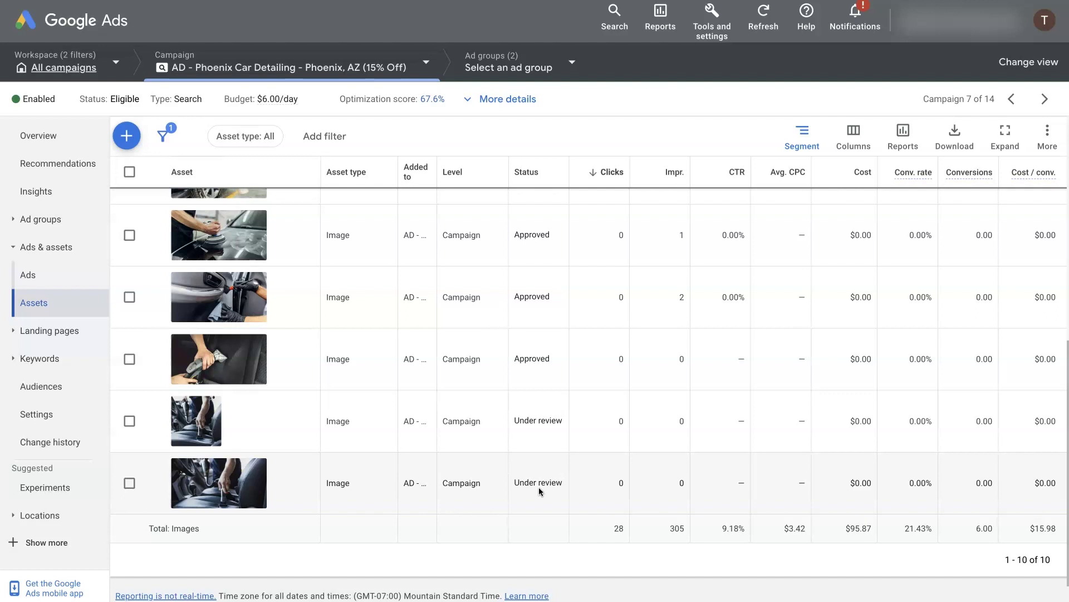
scroll(538, 485, up, 10)
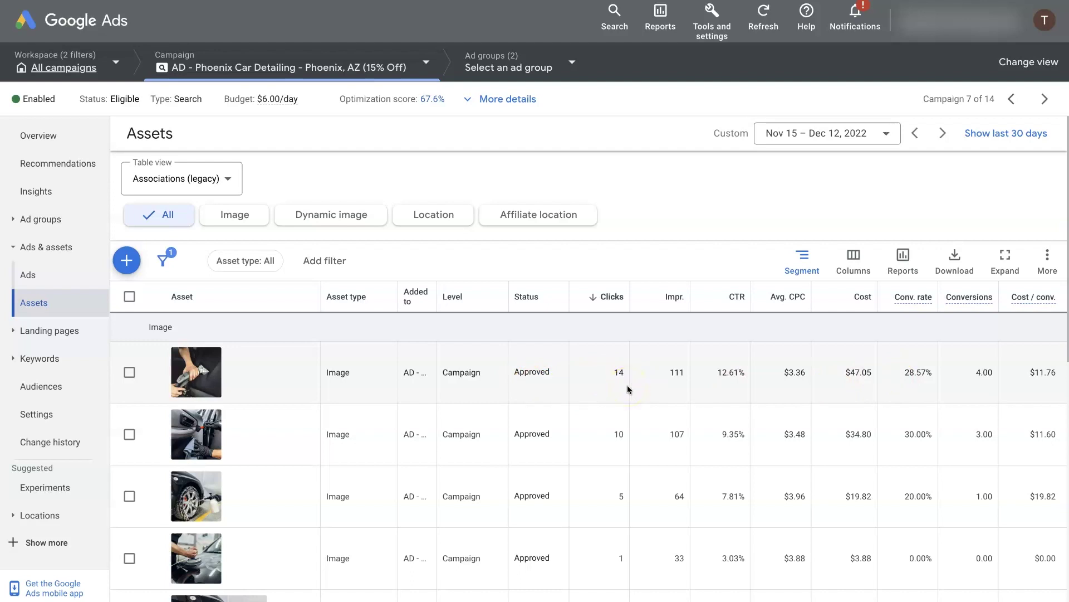
scroll(629, 389, down, 10)
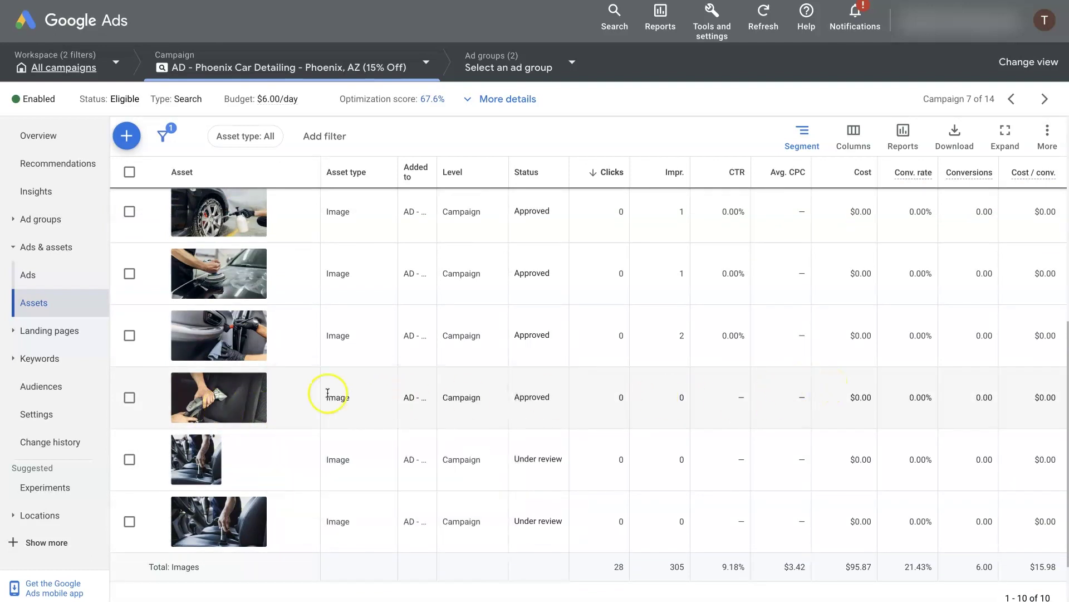
scroll(678, 417, up, 10)
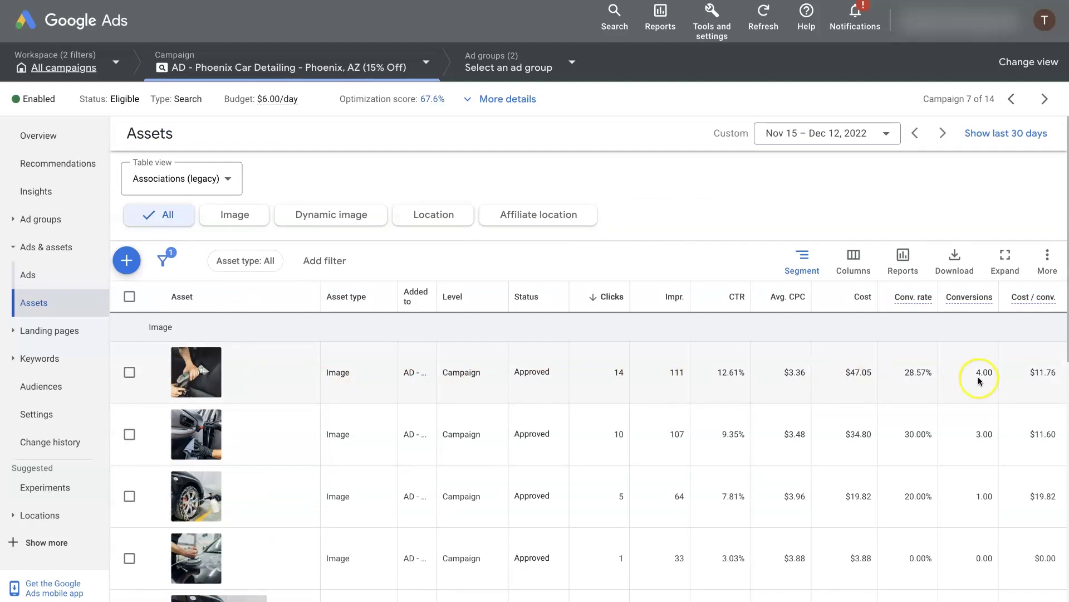
drag(976, 372, 994, 377)
click(982, 392)
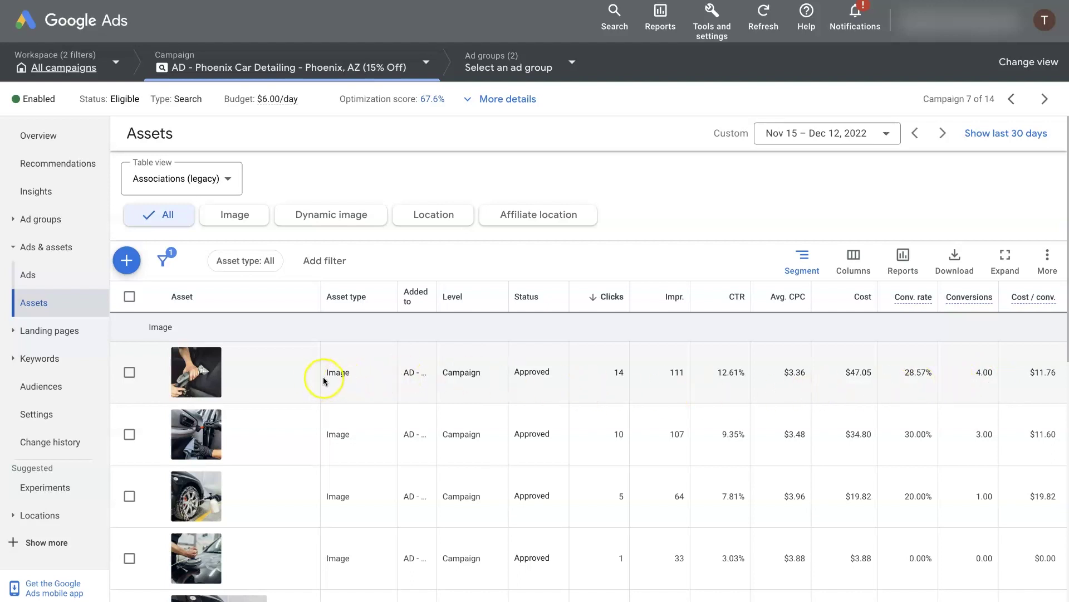
drag(325, 373, 343, 376)
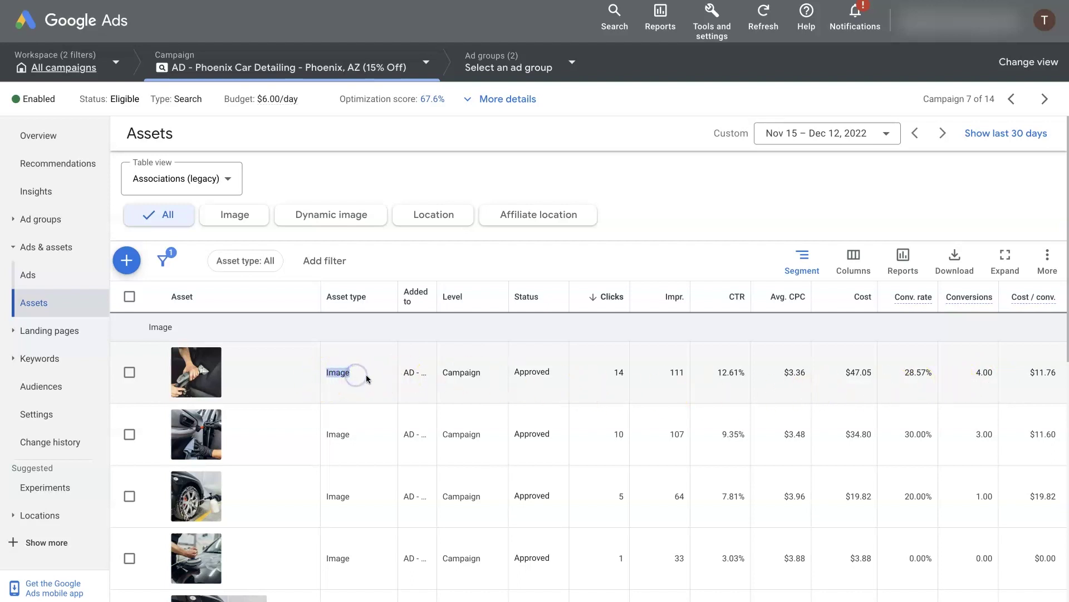
click(366, 378)
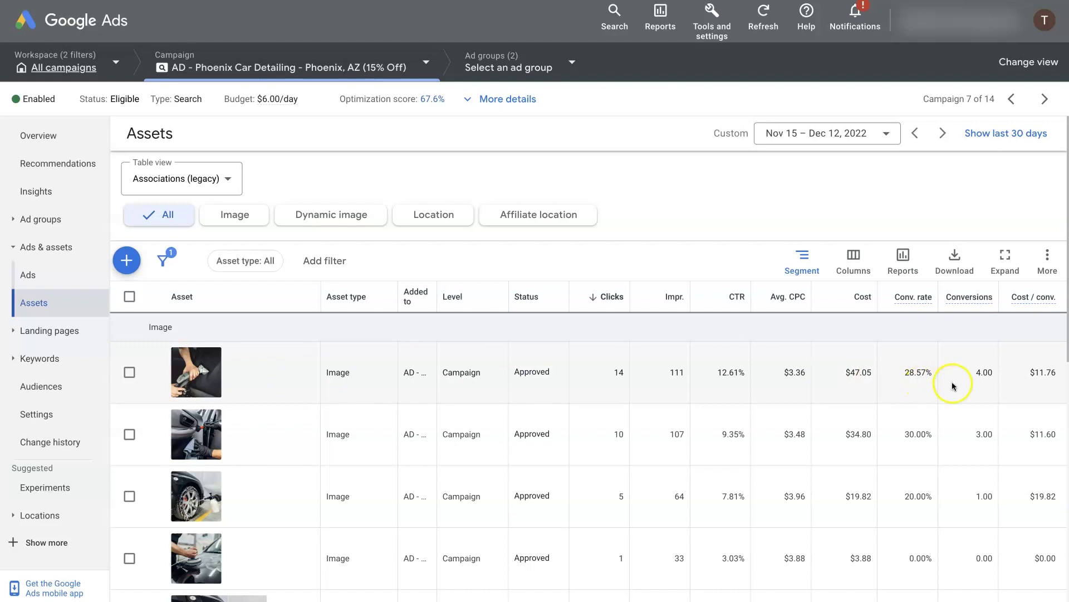
drag(975, 374, 992, 379)
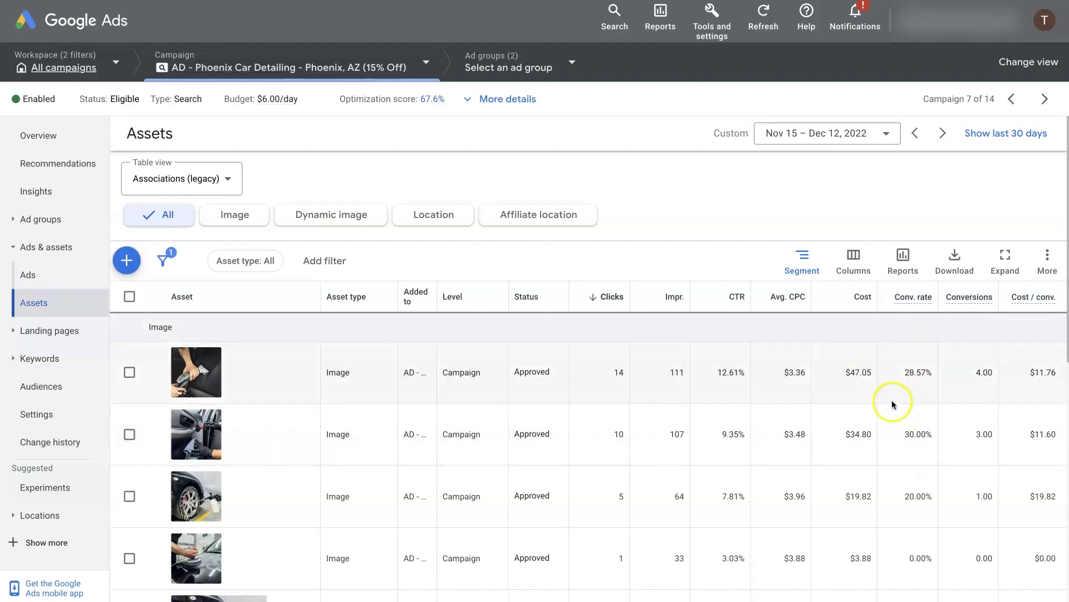
Scroll through the remaining image asset rows and switch to the Missoula SEO Geek Paid Ads page
scroll(890, 418, down, 1)
scroll(890, 418, down, 2)
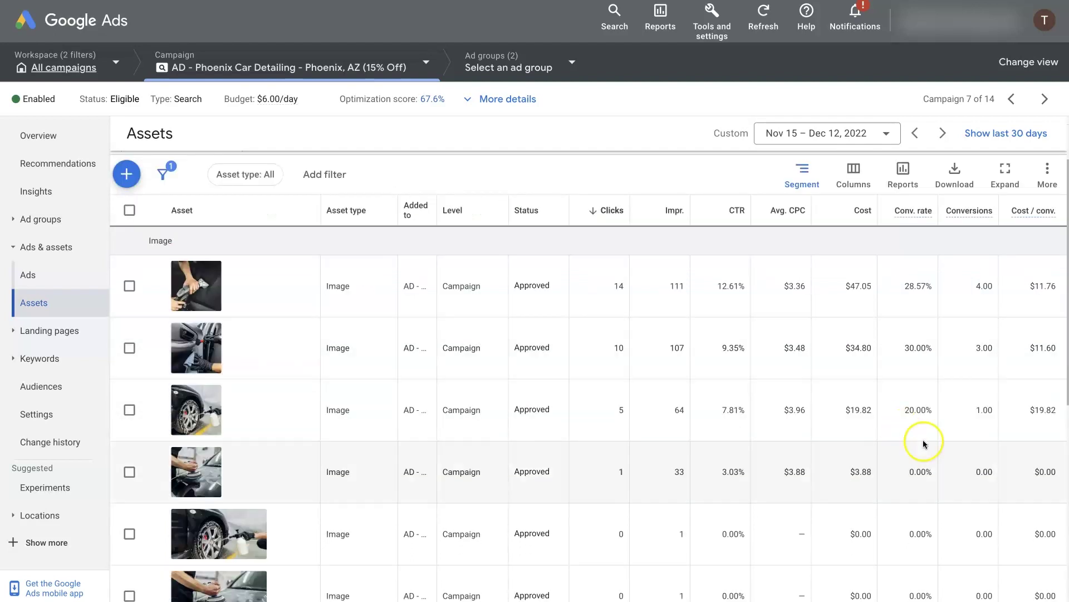
click(1020, 428)
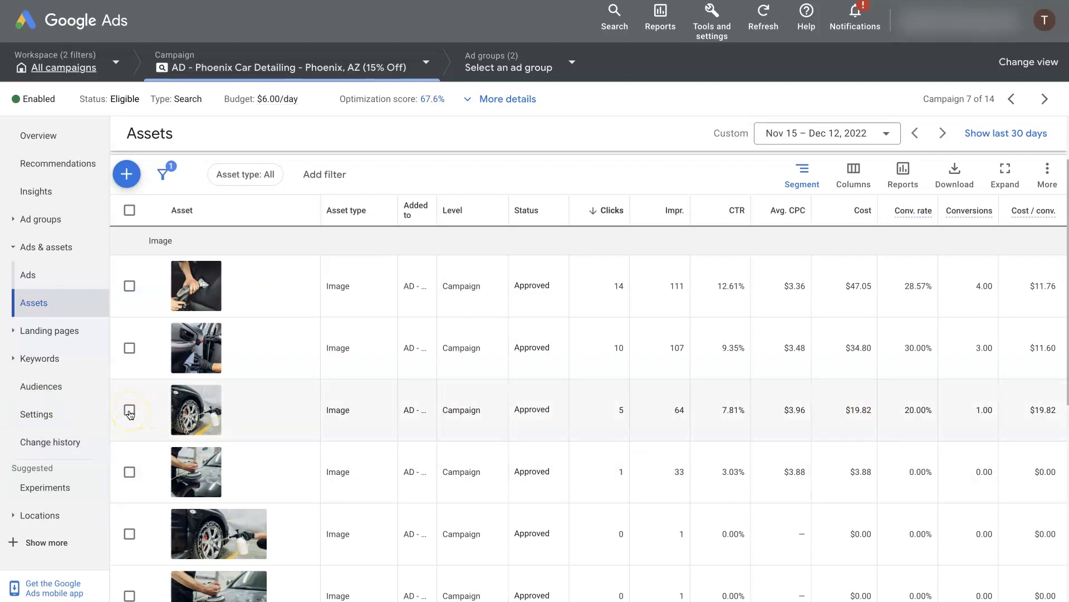
scroll(644, 416, down, 7)
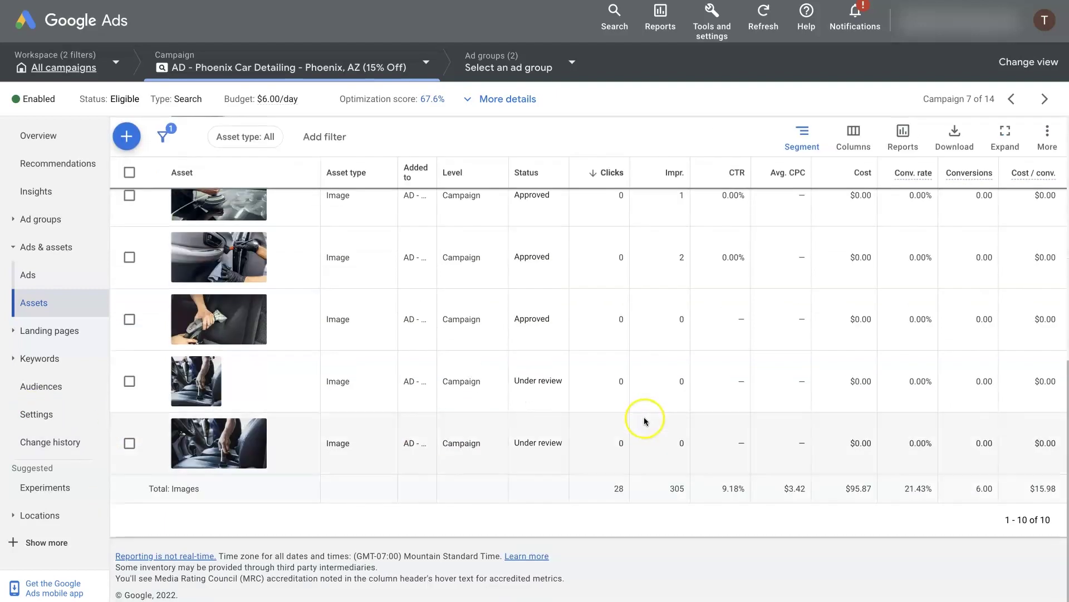
scroll(643, 417, up, 7)
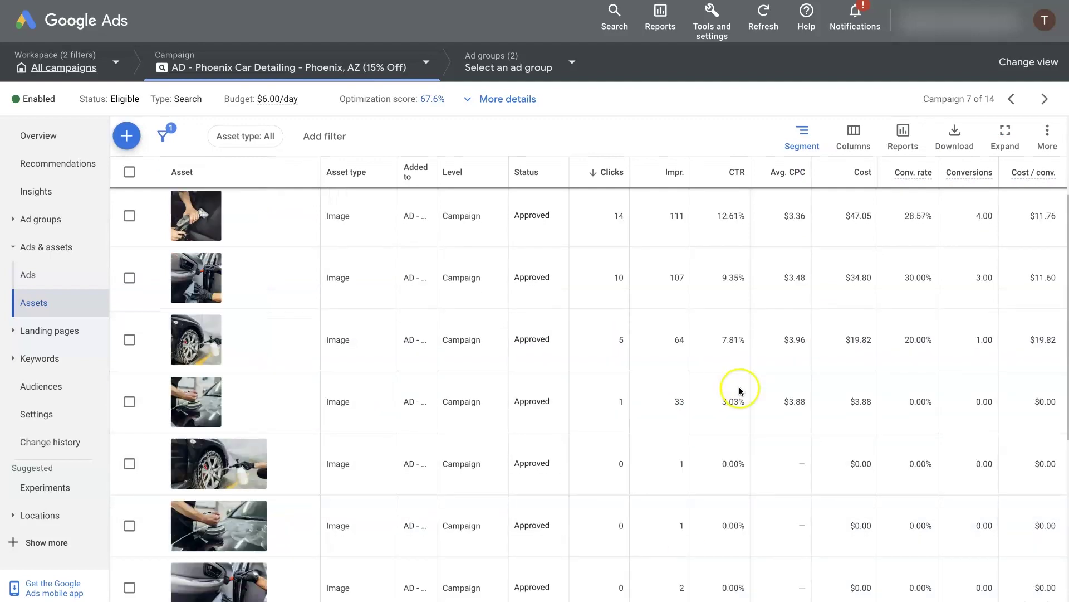
scroll(740, 390, up, 3)
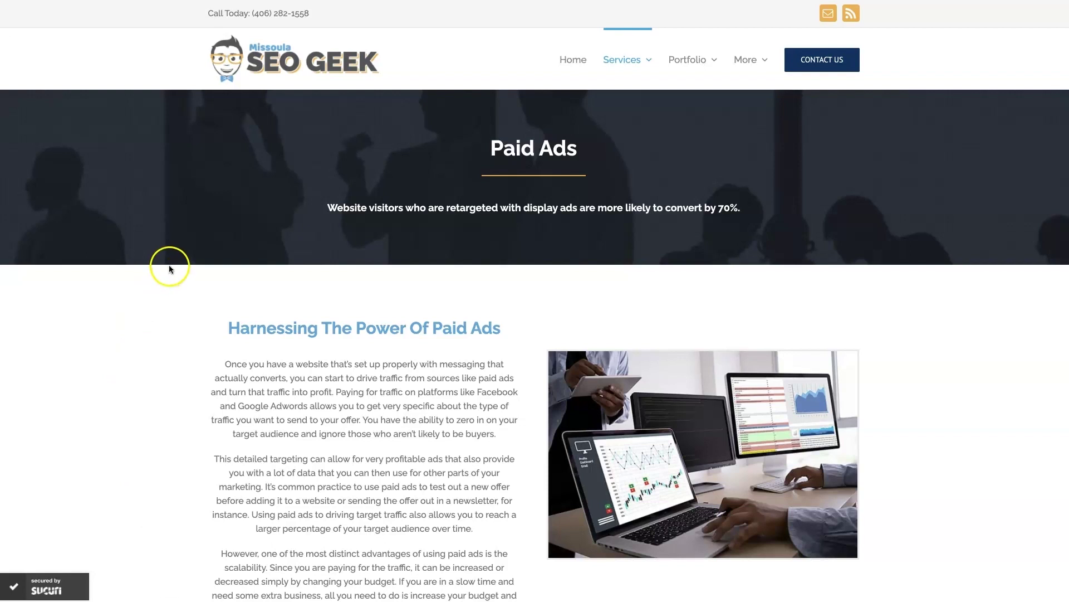
click(968, 378)
scroll(947, 412, down, 15)
scroll(947, 415, down, 4)
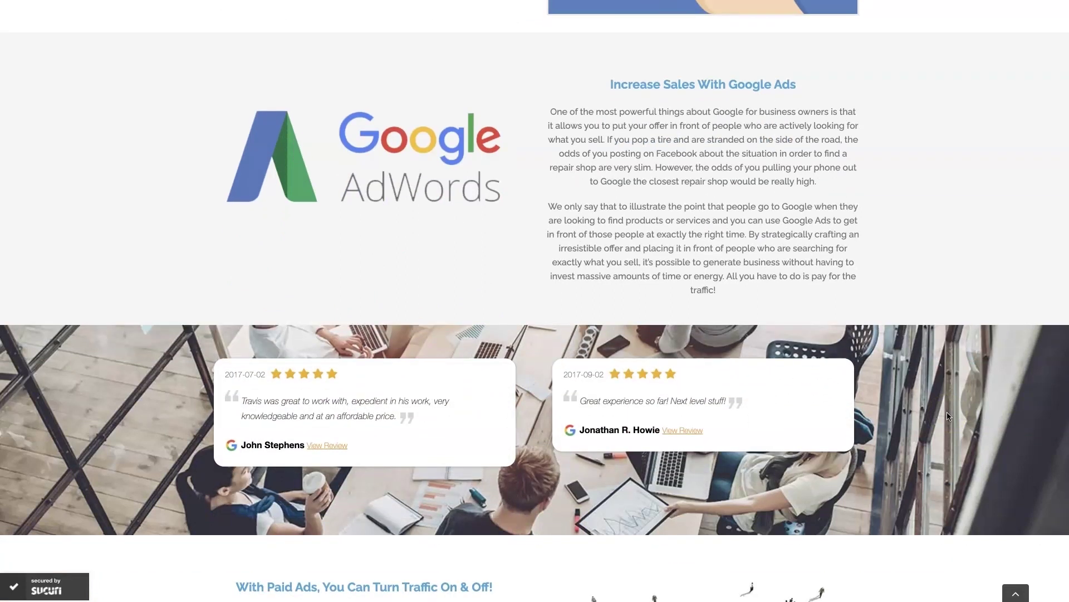
scroll(949, 415, up, 1)
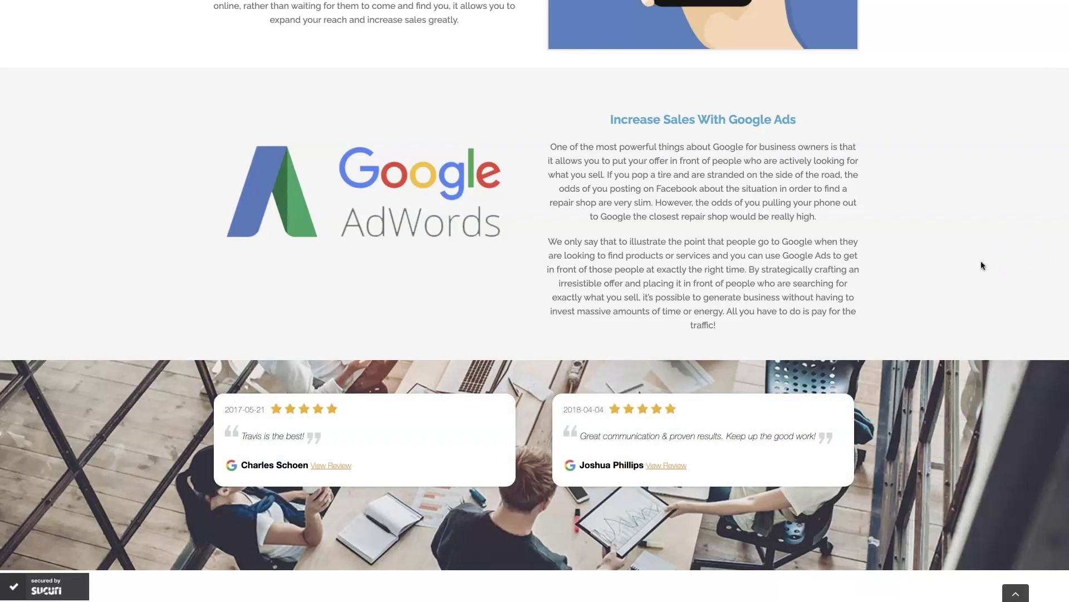
key(Home)
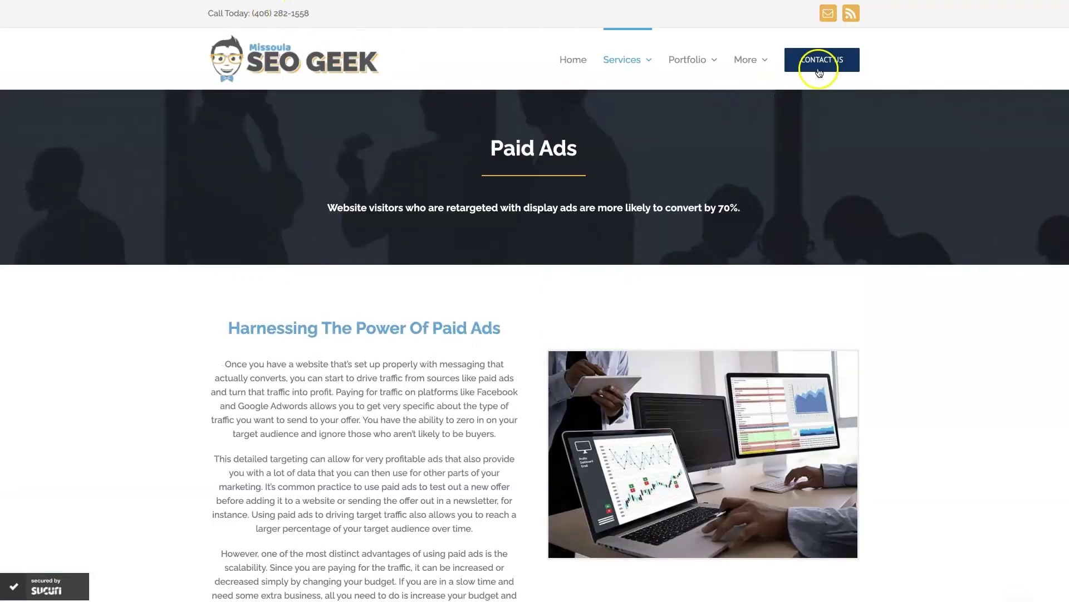